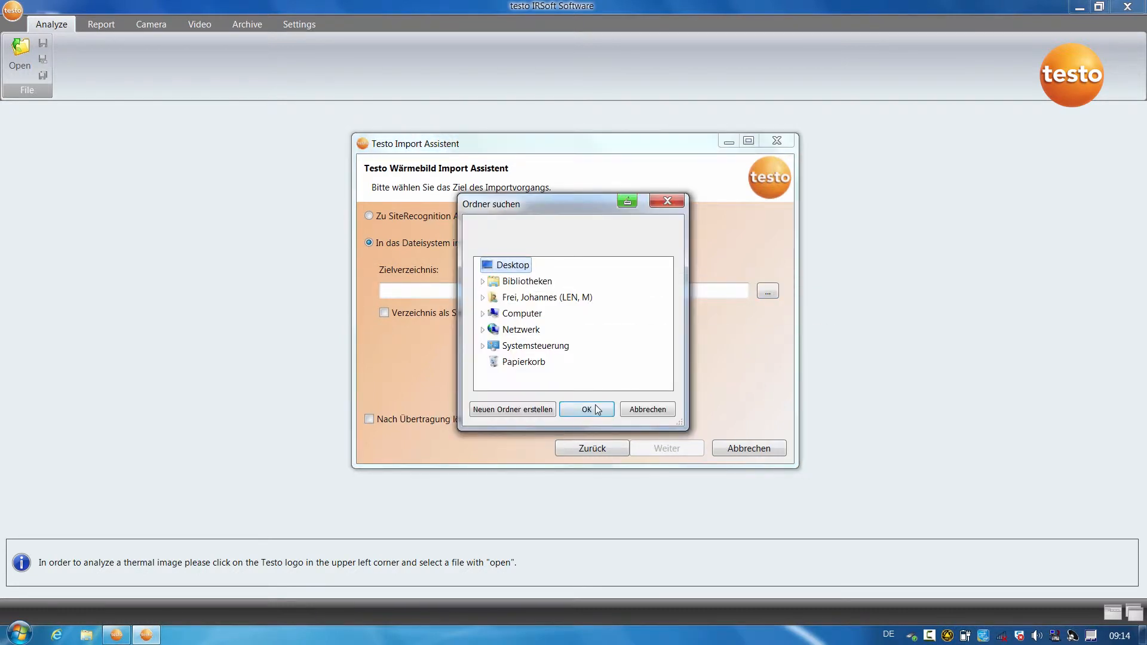
# Import the thermal images to the Desktop and finish the import assistant.
pyautogui.click(586, 409)
pyautogui.click(672, 448)
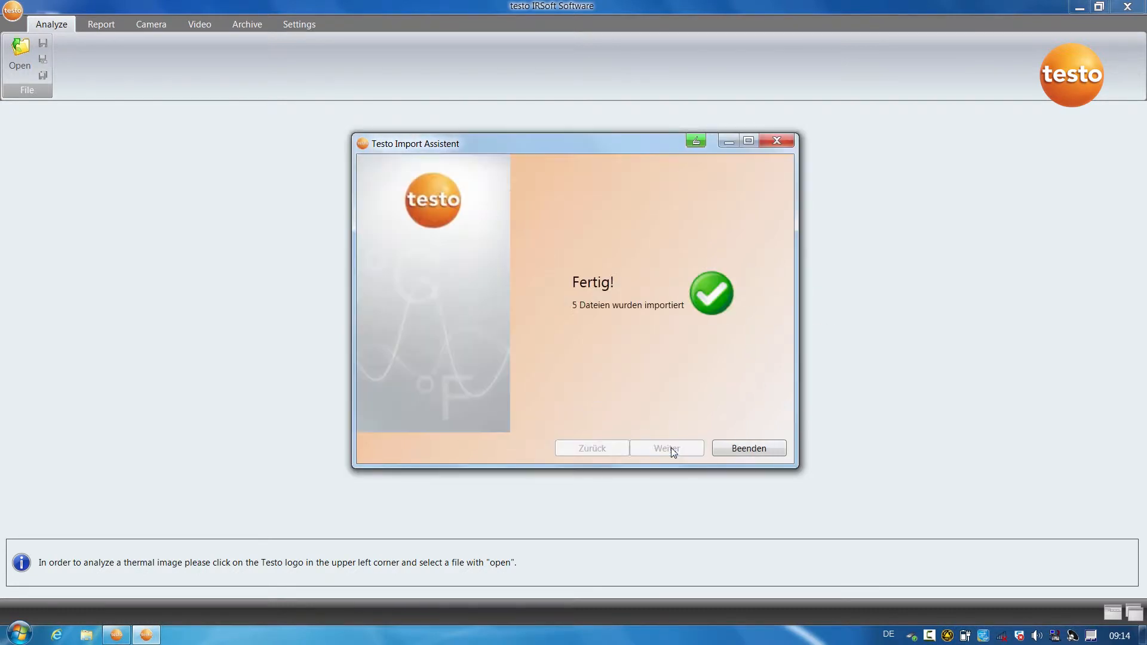
pyautogui.click(749, 448)
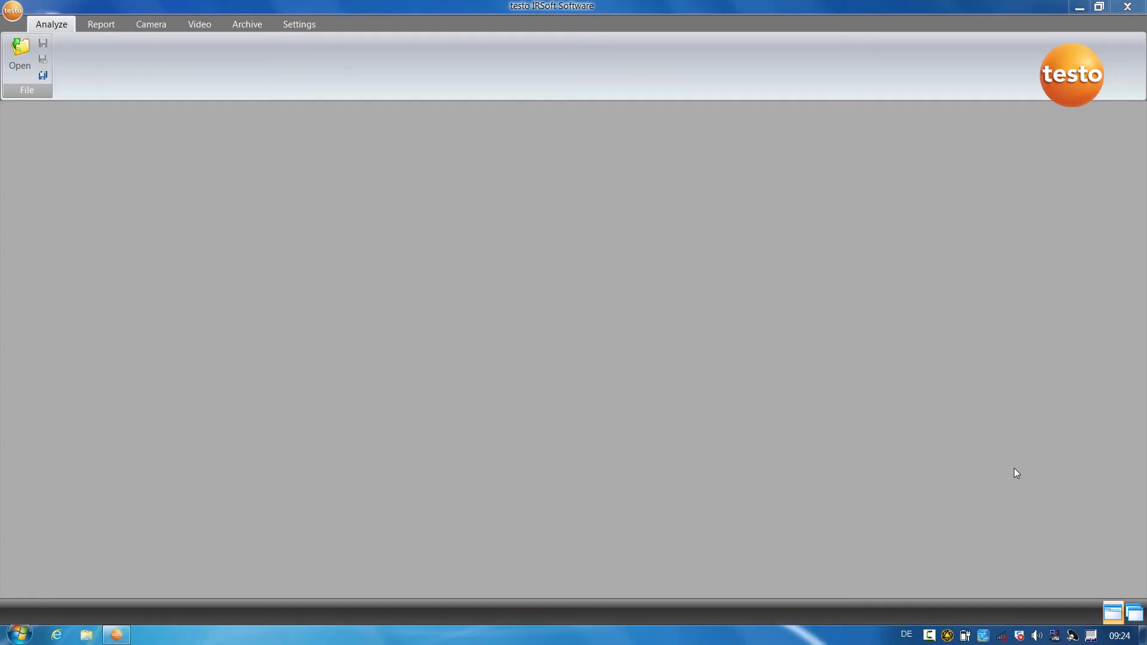
# Open the Heating, Housefacade, Underfloorheating, Wall and Window thermal images together from the folder 14_08_2014 09_15.
pyautogui.click(18, 64)
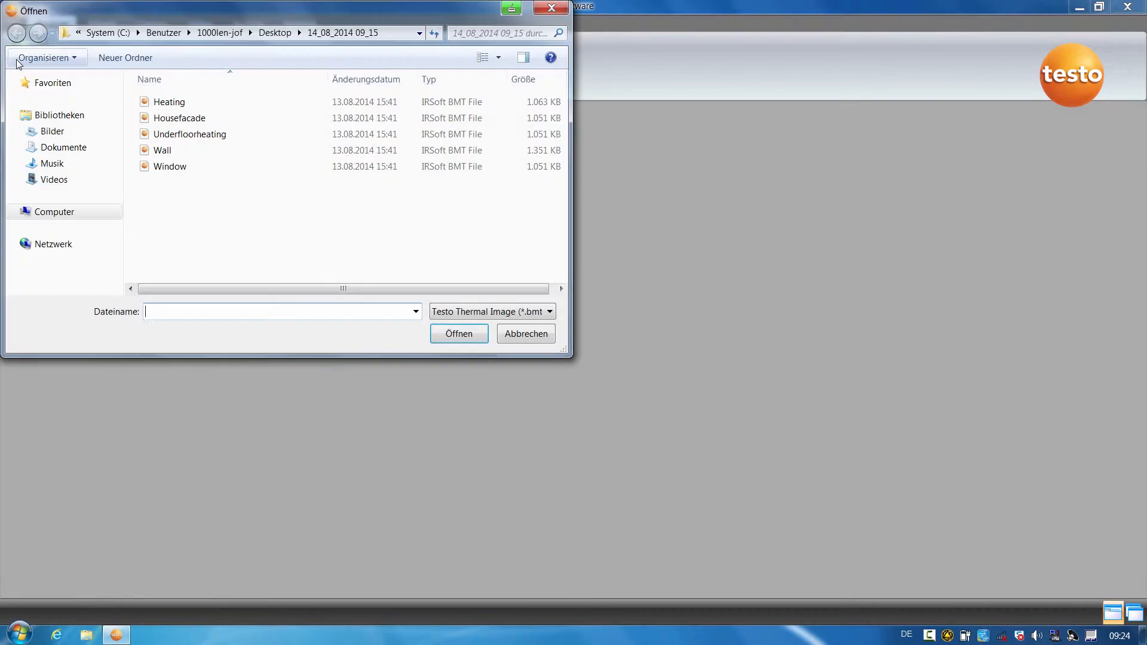
pyautogui.moveTo(192, 190); pyautogui.dragTo(169, 101)
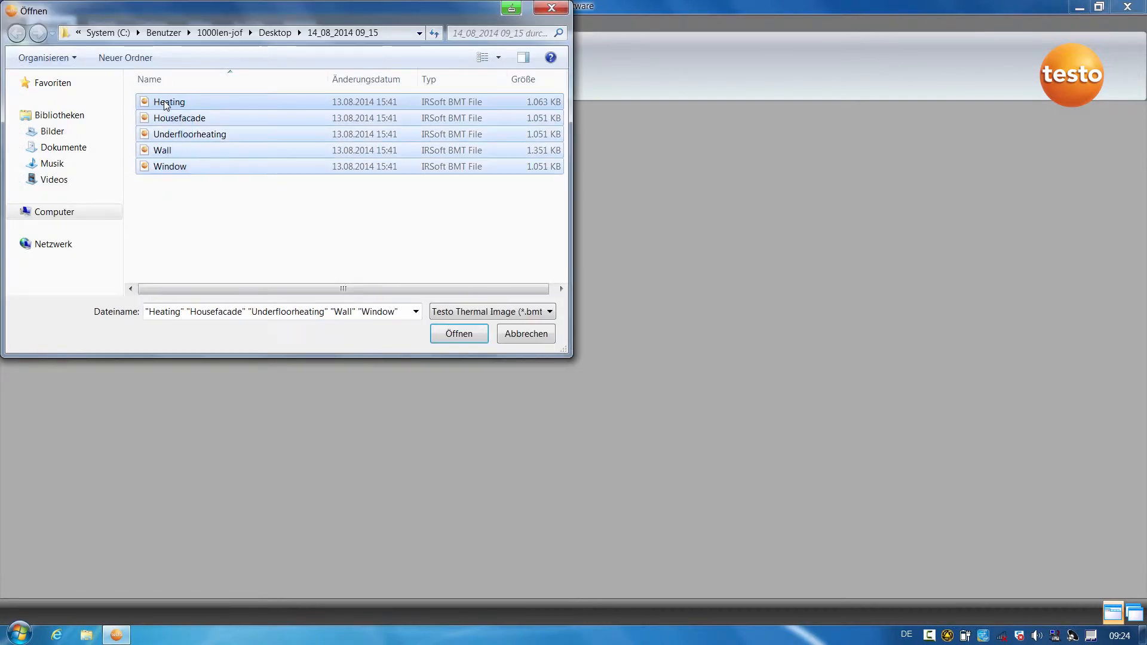
pyautogui.click(439, 334)
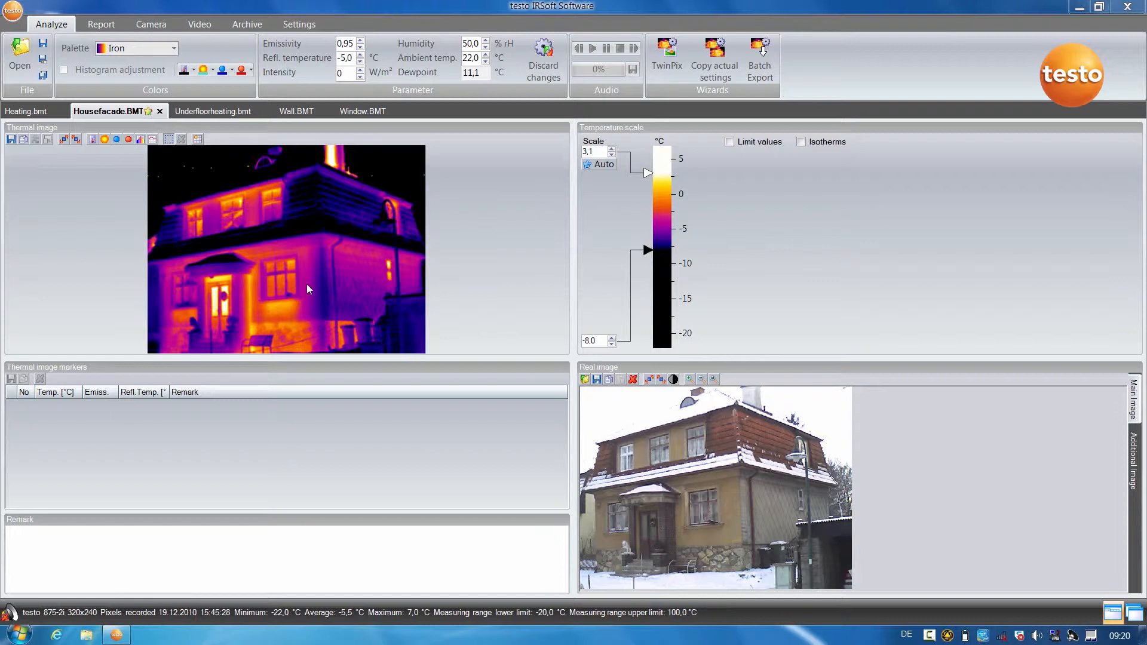
# Draw an arbitrary temperature profile line across the house wall below the ground-floor window in the Housefacade thermal image.
pyautogui.click(153, 141)
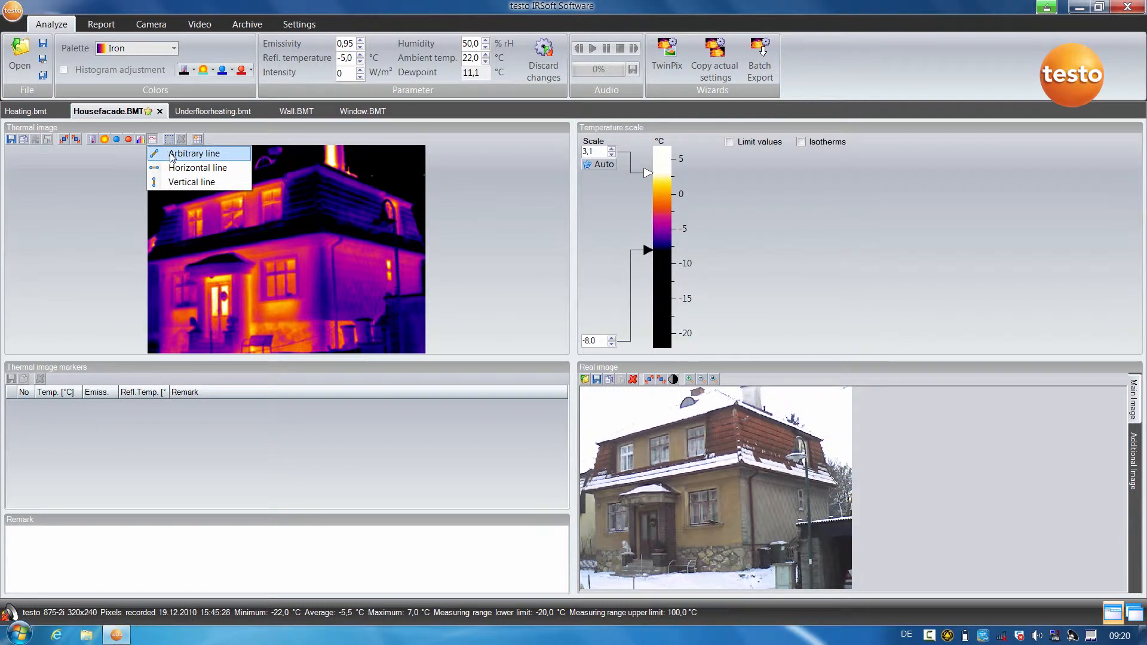
pyautogui.click(175, 152)
pyautogui.click(252, 308)
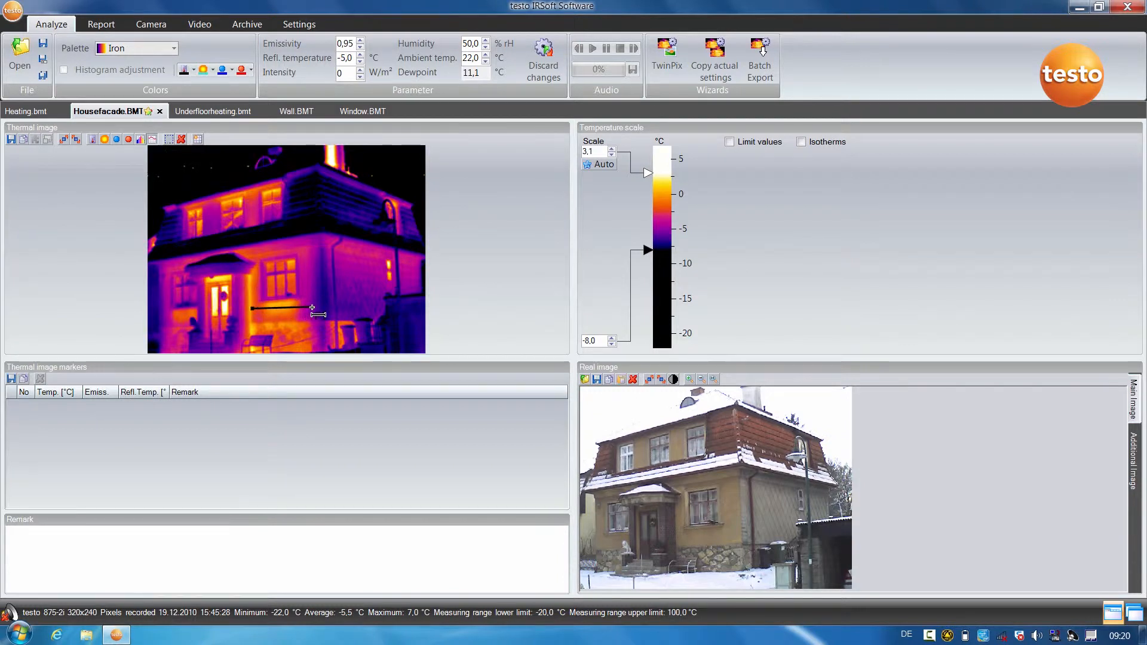
pyautogui.click(312, 307)
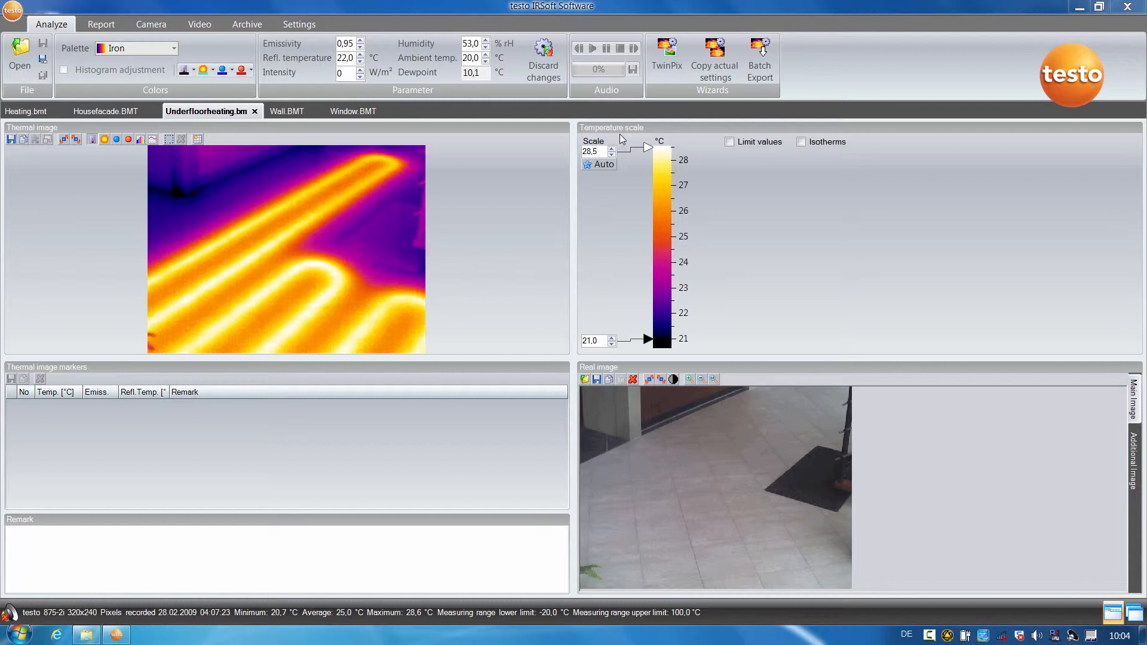
# Start a TwinPix overlay for the Underfloorheating image and place four matching marking points in the thermal and real images.
pyautogui.click(668, 59)
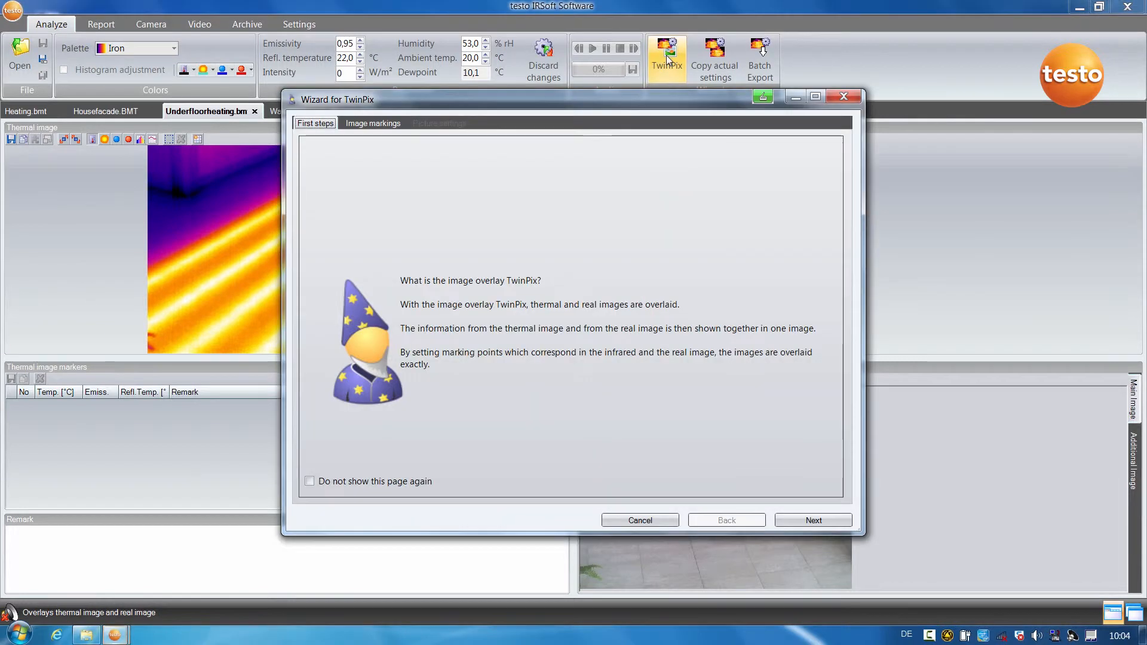
pyautogui.click(806, 521)
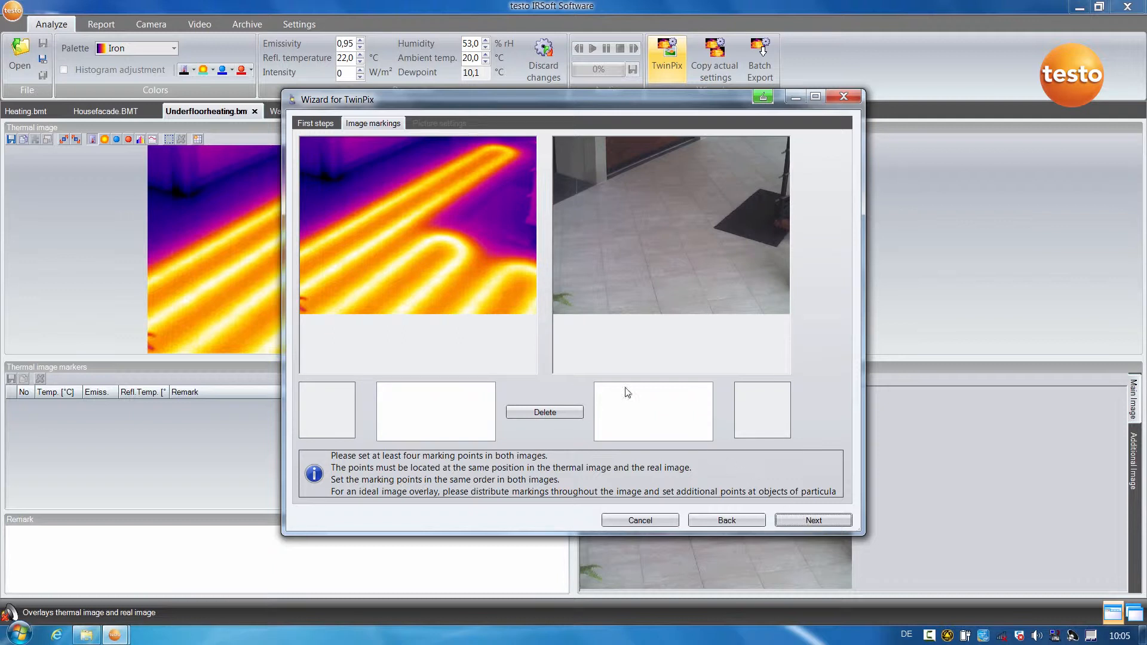
pyautogui.click(333, 183)
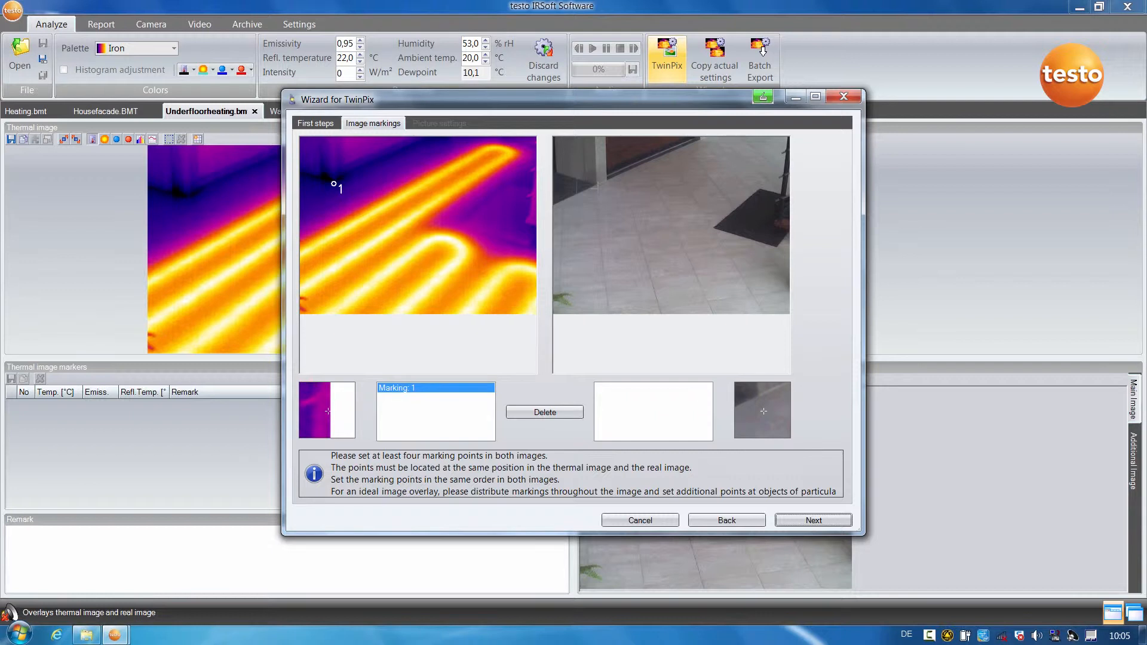
pyautogui.click(598, 189)
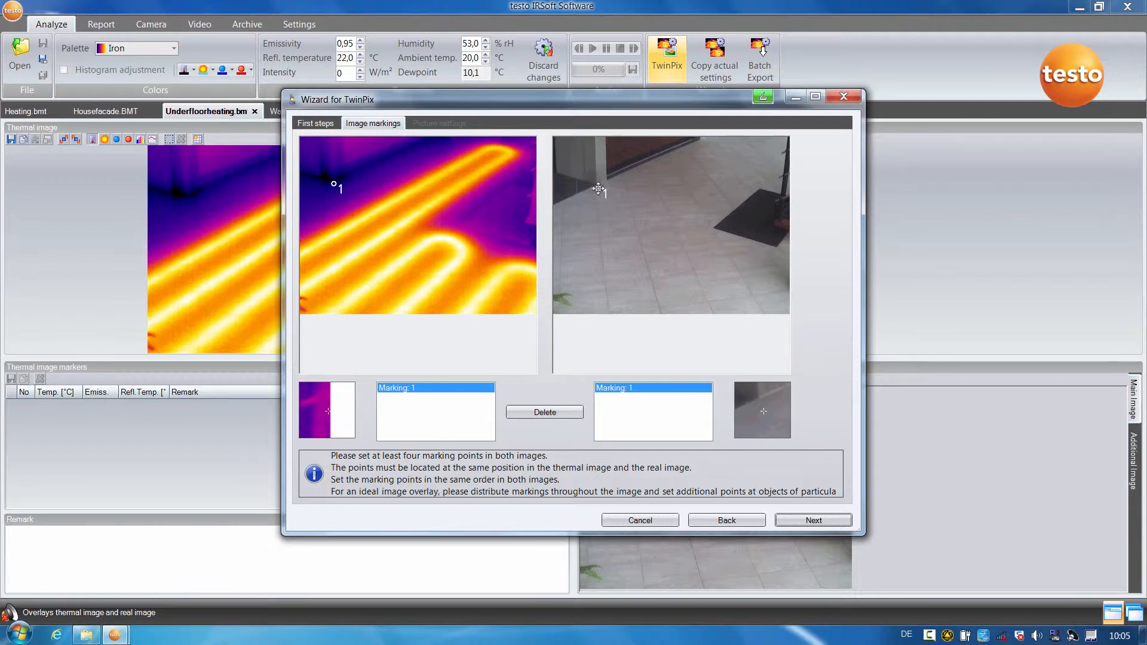
pyautogui.click(309, 306)
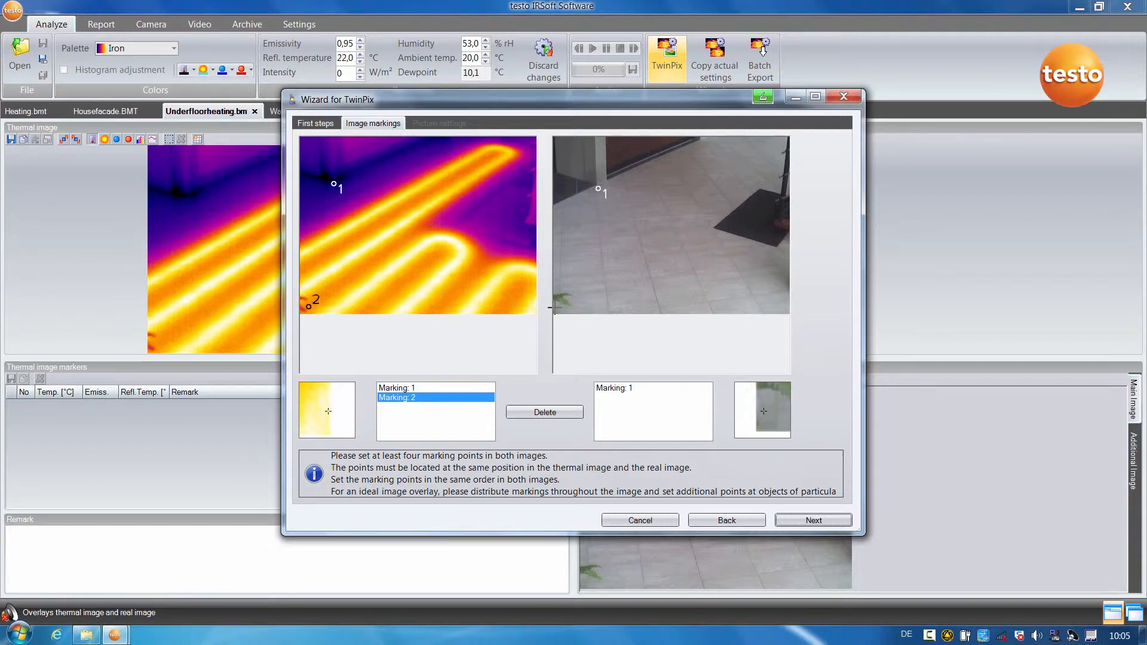
pyautogui.click(579, 307)
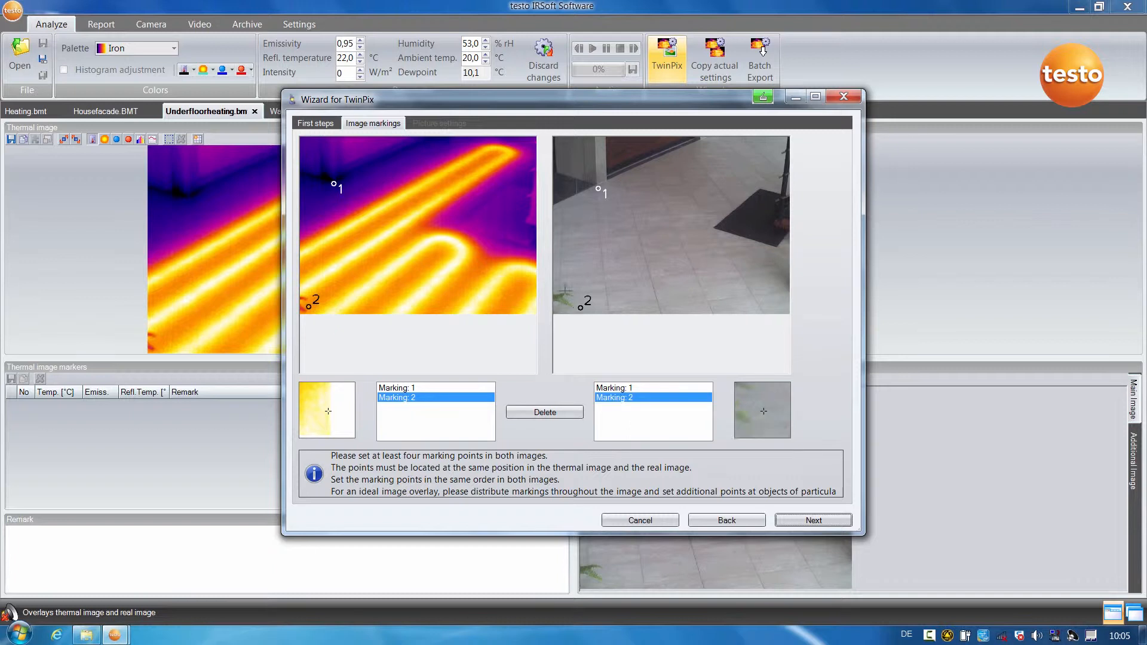
pyautogui.click(460, 231)
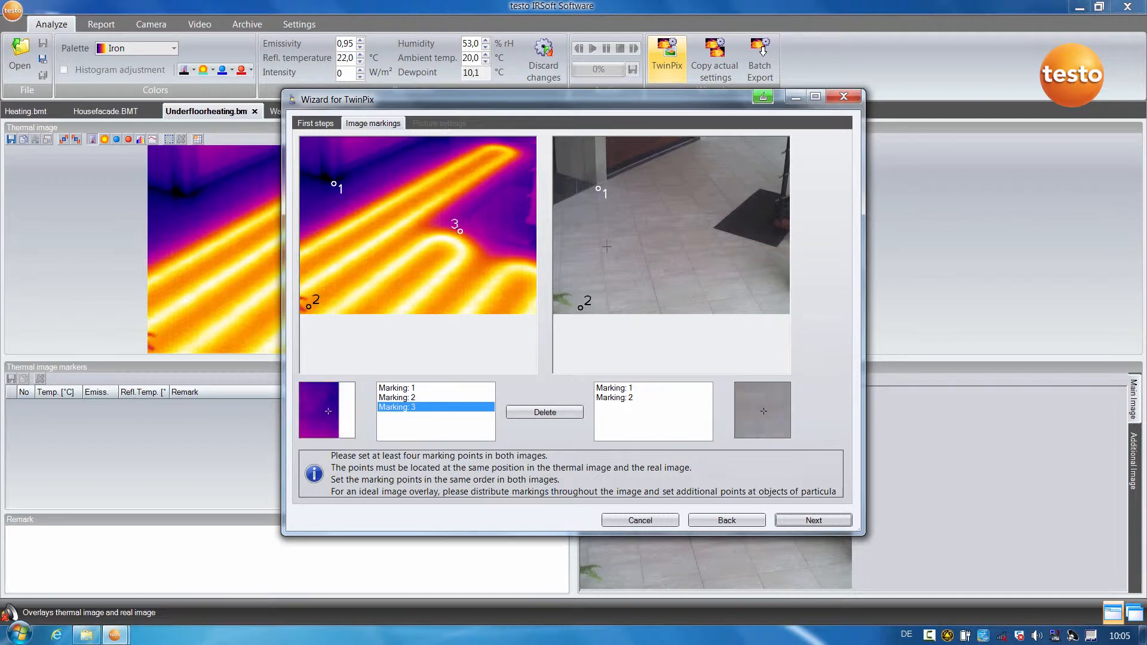
pyautogui.click(709, 226)
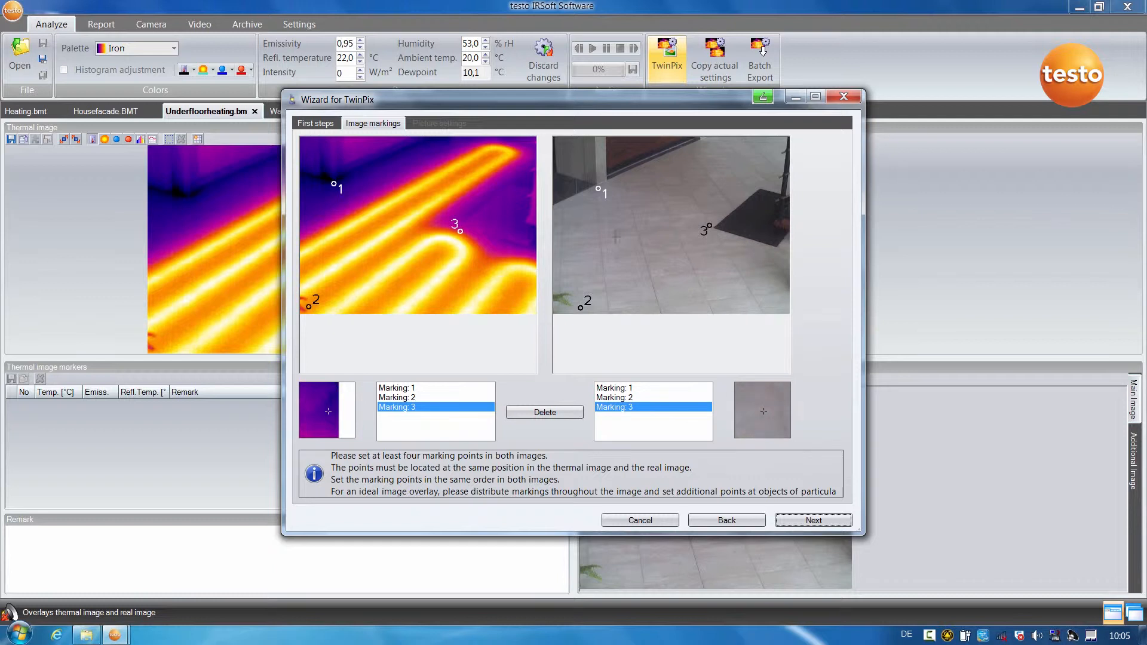
pyautogui.click(527, 248)
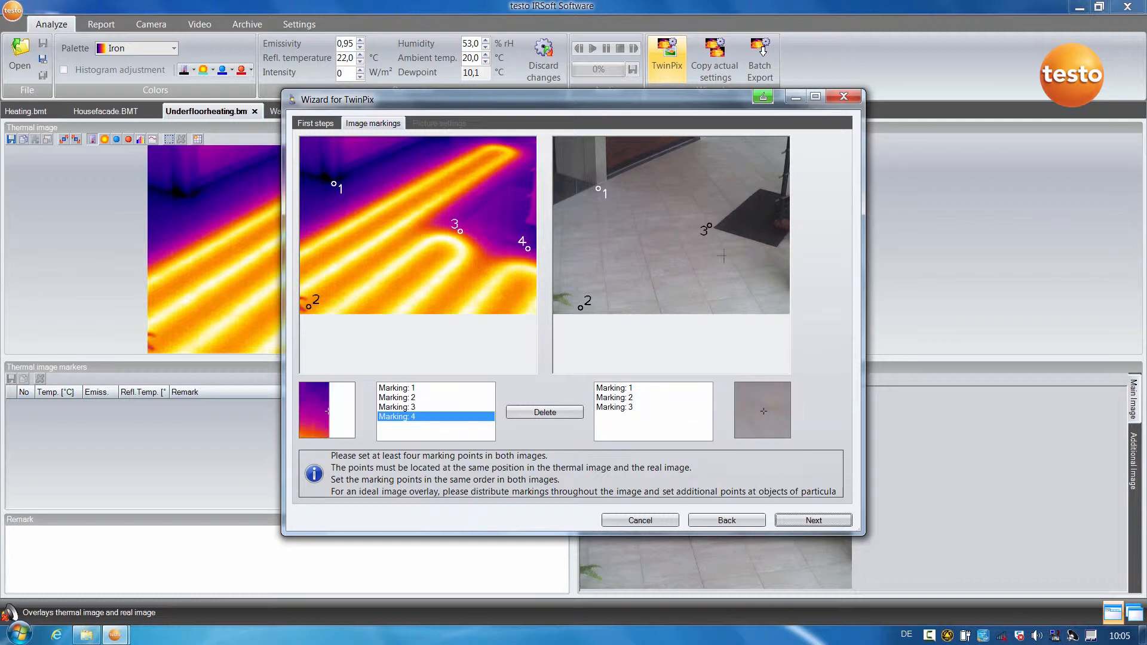
pyautogui.click(775, 251)
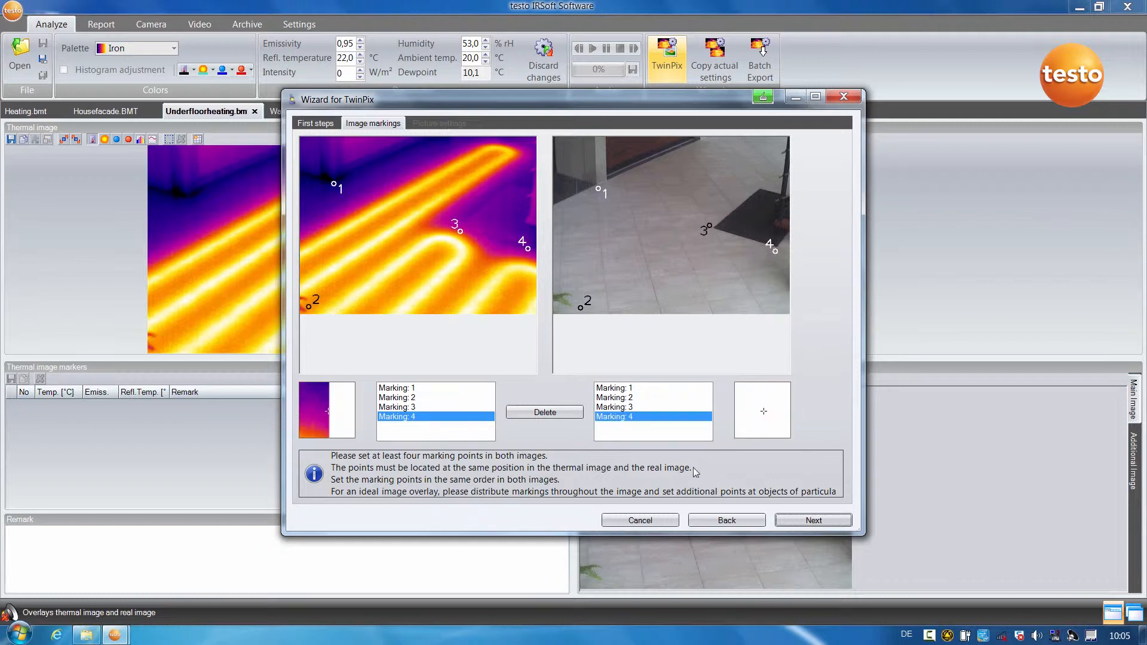
pyautogui.click(814, 521)
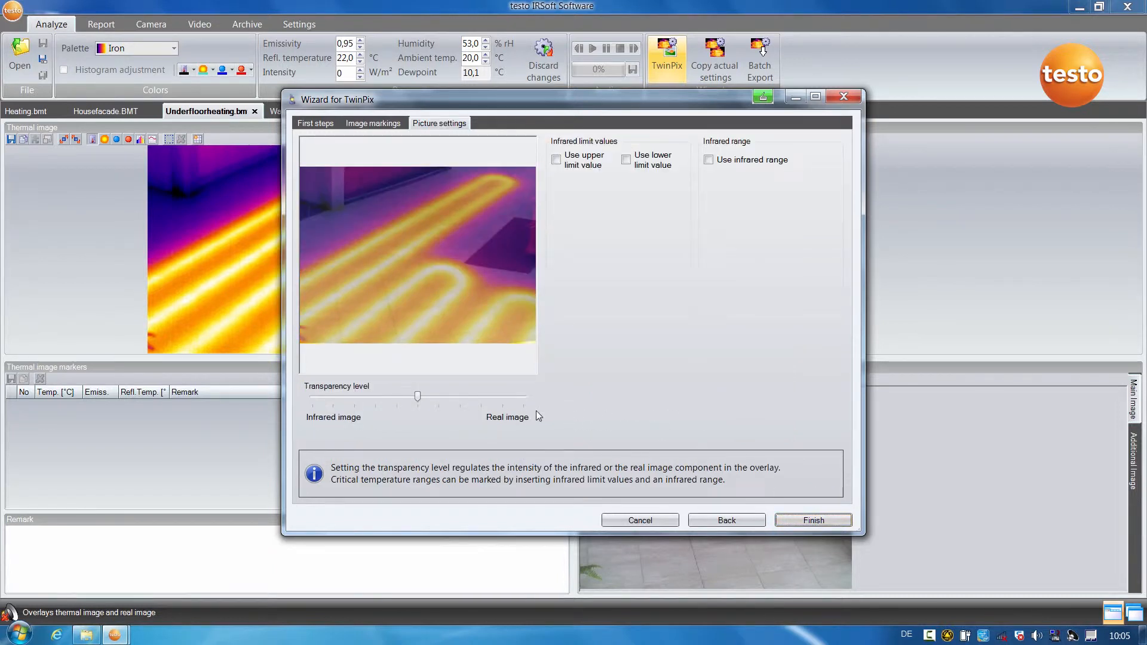
# Set the overlay transparency fully to the infrared image, apply an upper limit value of 26.6 °C, and finish the TwinPix overlay.
pyautogui.moveTo(417, 396); pyautogui.dragTo(309, 403)
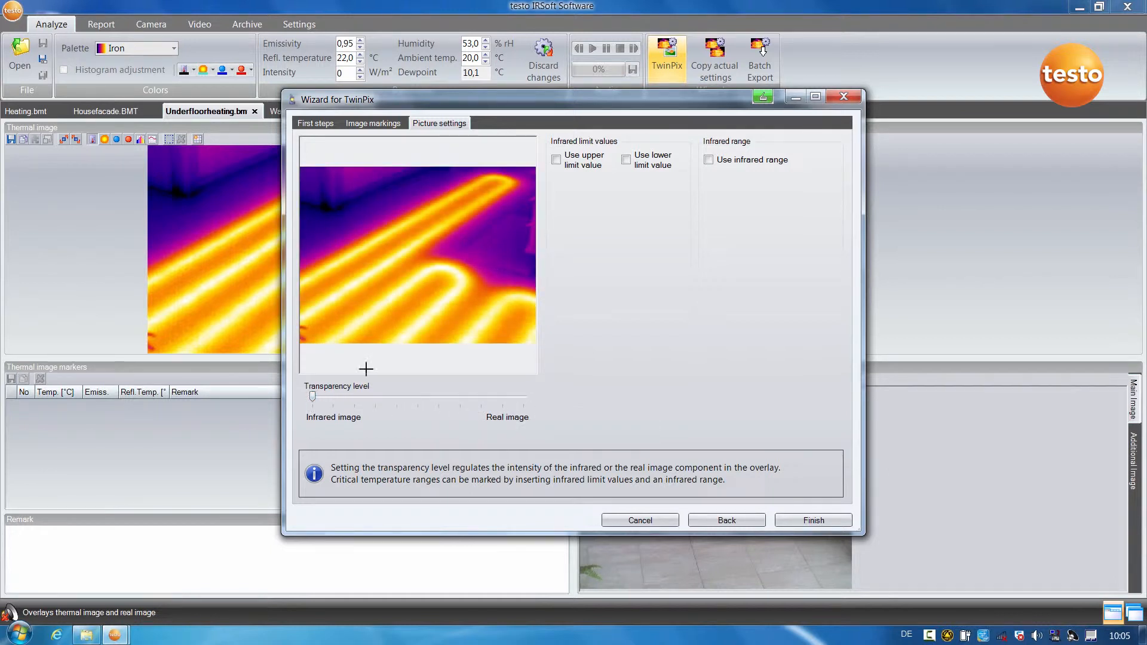
pyautogui.click(557, 160)
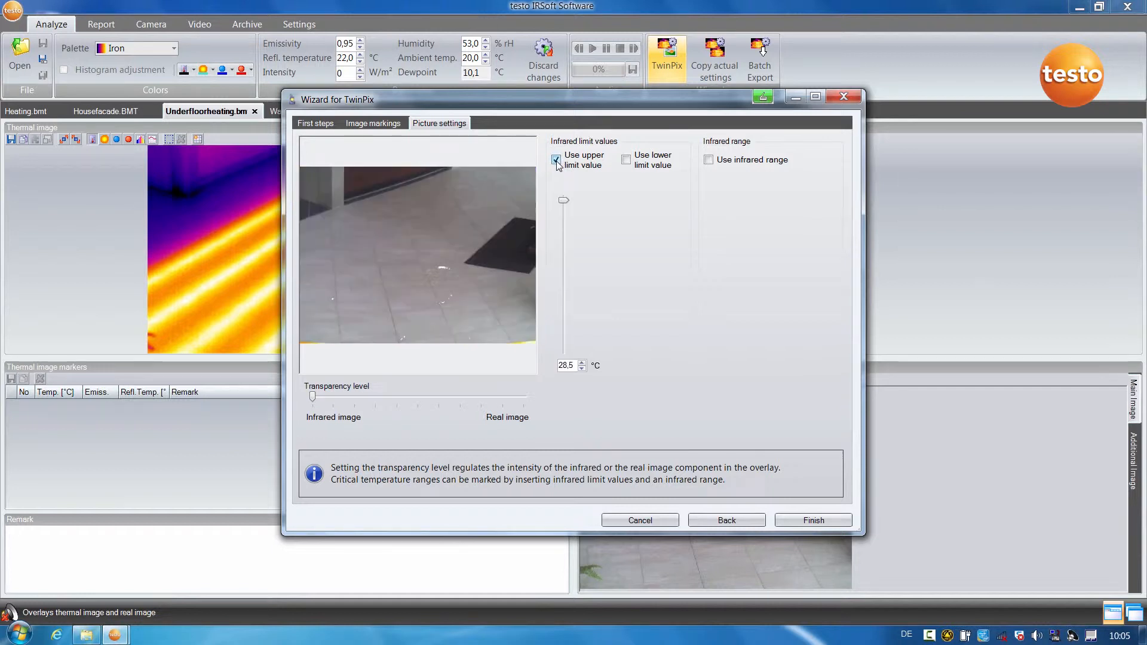
pyautogui.moveTo(562, 202); pyautogui.dragTo(561, 236)
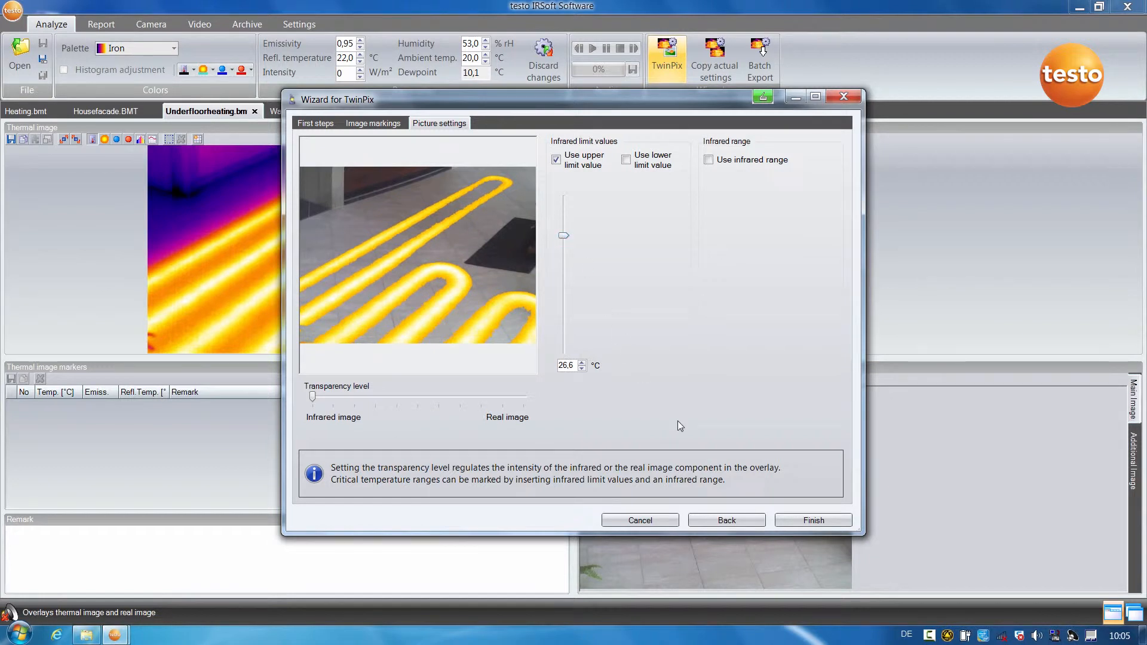
pyautogui.click(805, 522)
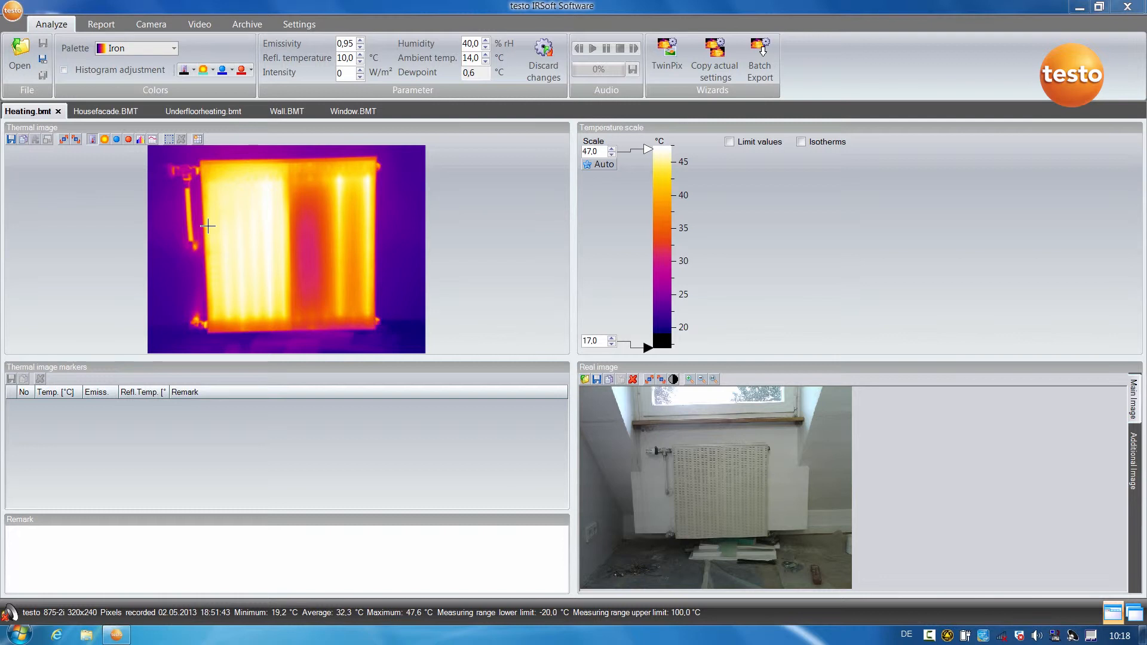
# Mark the coldest point of the radiator in the Heating image using a rectangular ColdSpot region over its surface.
pyautogui.click(117, 140)
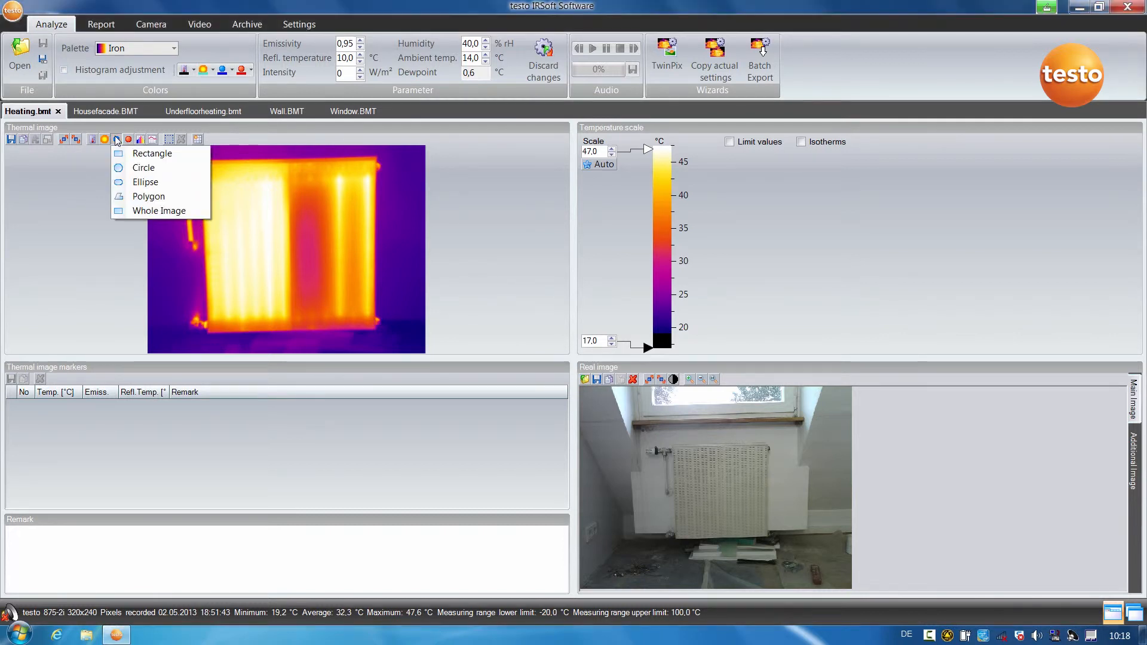
pyautogui.click(150, 153)
pyautogui.moveTo(210, 170); pyautogui.dragTo(371, 319)
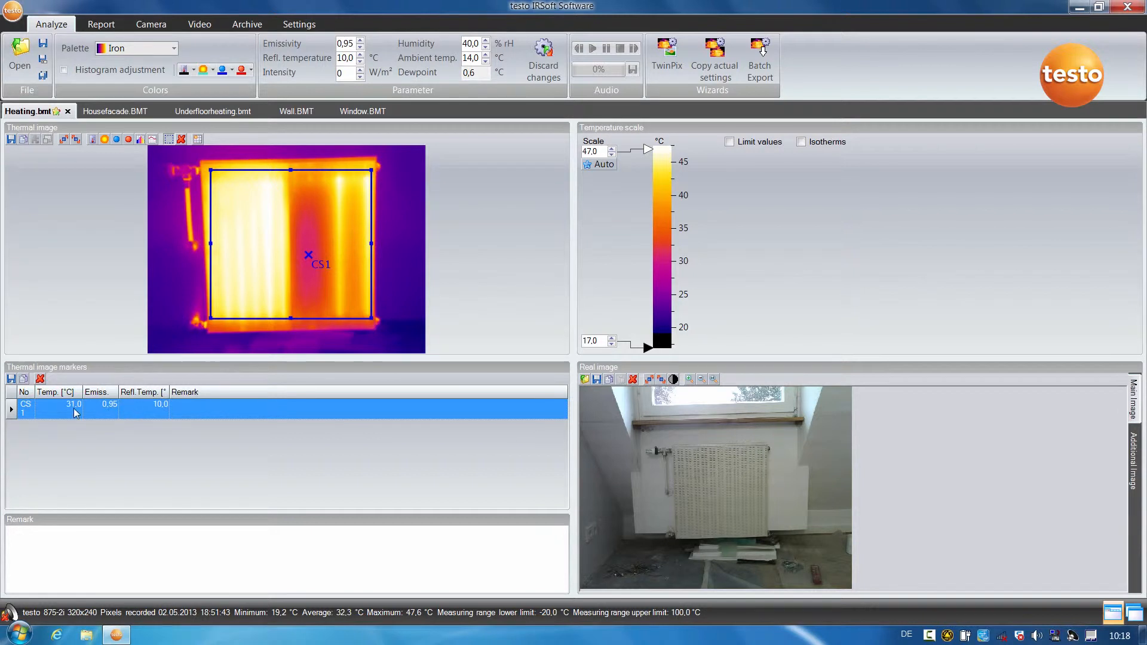
# Mark the radiator's hottest point using a rectangular HotSpot region covering the same surface.
pyautogui.click(129, 142)
pyautogui.click(161, 154)
pyautogui.moveTo(210, 173)
pyautogui.mouseDown()
pyautogui.moveTo(255, 272)
pyautogui.moveTo(369, 317)
pyautogui.mouseUp()
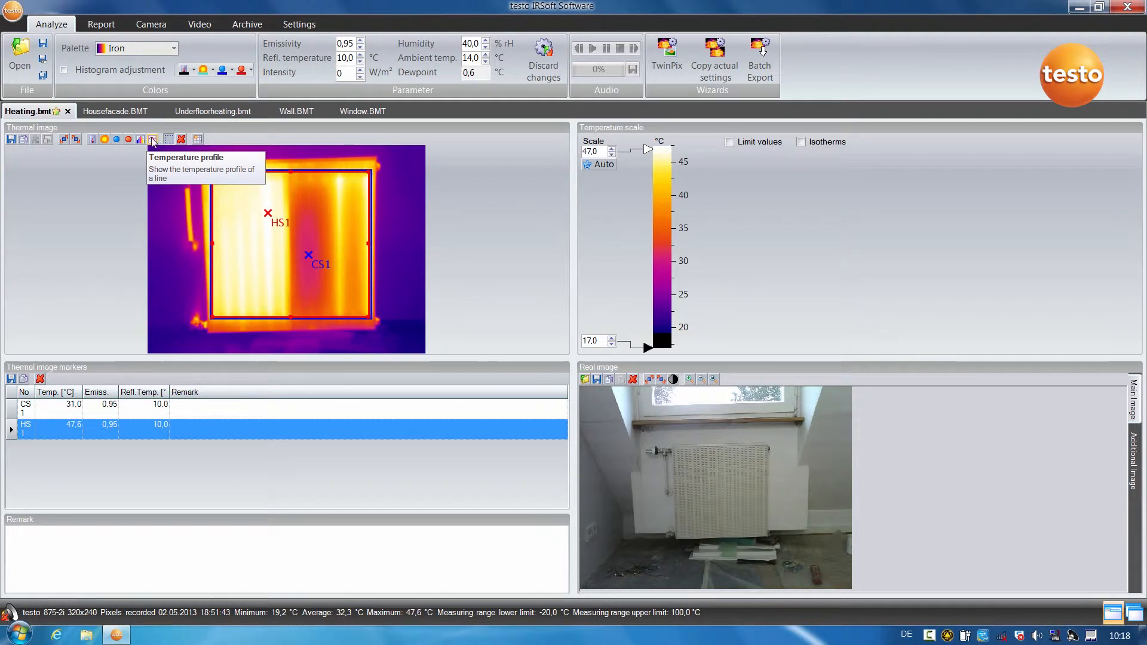
# Draw a temperature profile line across the full width of the radiator's lower part.
pyautogui.click(152, 141)
pyautogui.click(177, 163)
pyautogui.moveTo(214, 285); pyautogui.dragTo(369, 290)
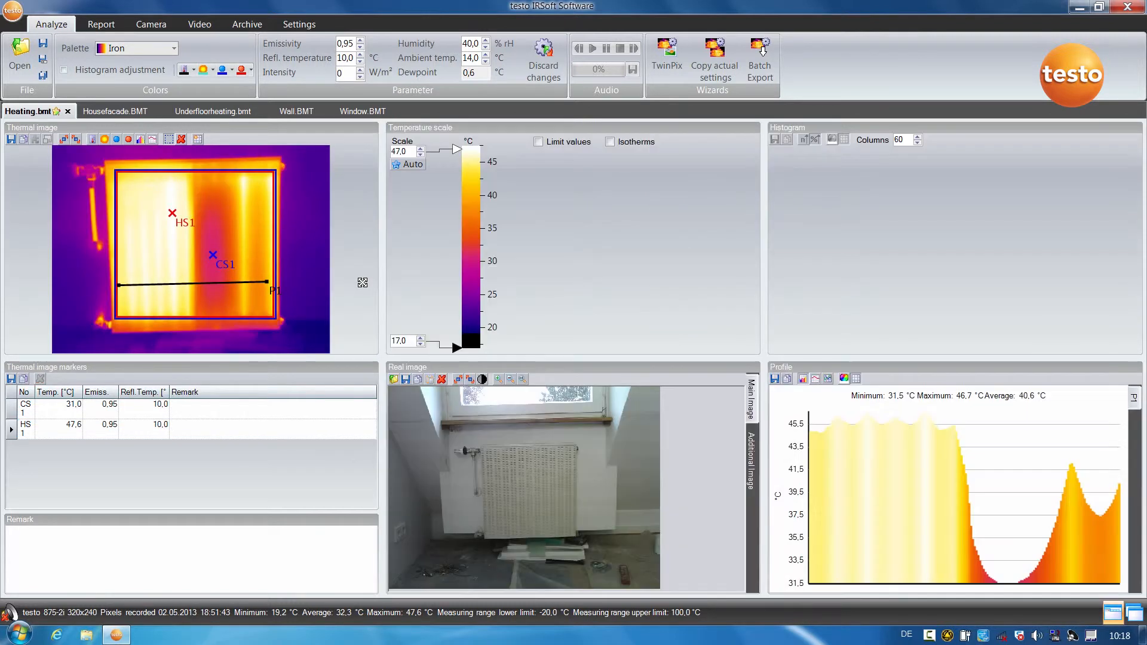
pyautogui.moveTo(859, 433)
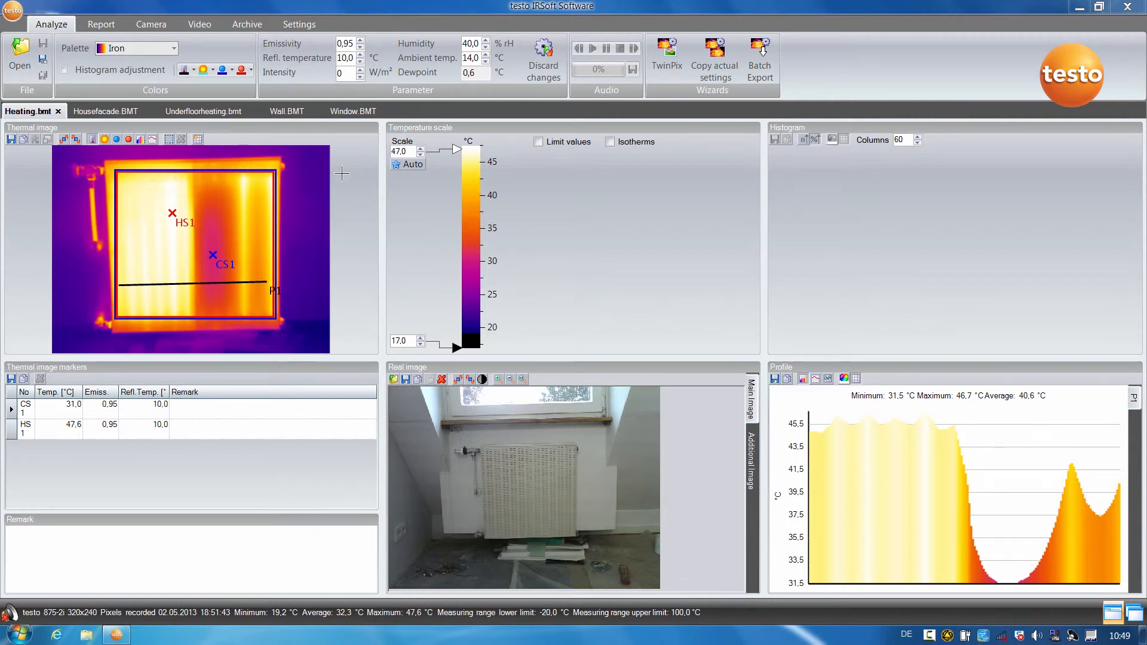
# Start a new report with the Standard report template and include all available thermal images in it.
pyautogui.click(93, 24)
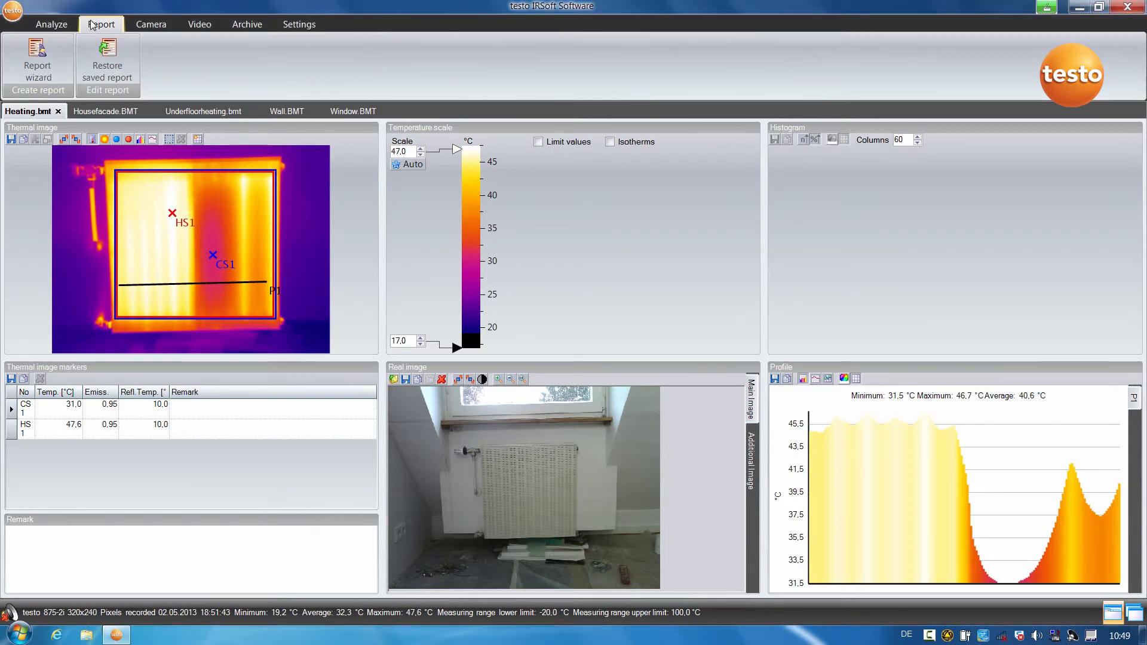
pyautogui.click(36, 60)
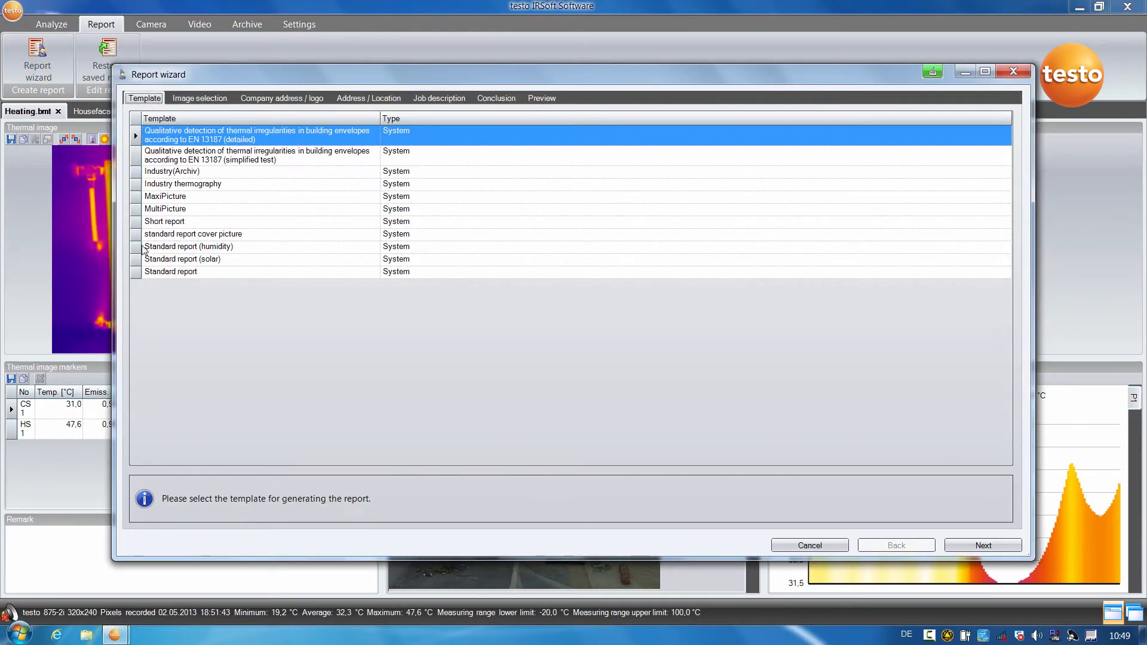
pyautogui.click(158, 272)
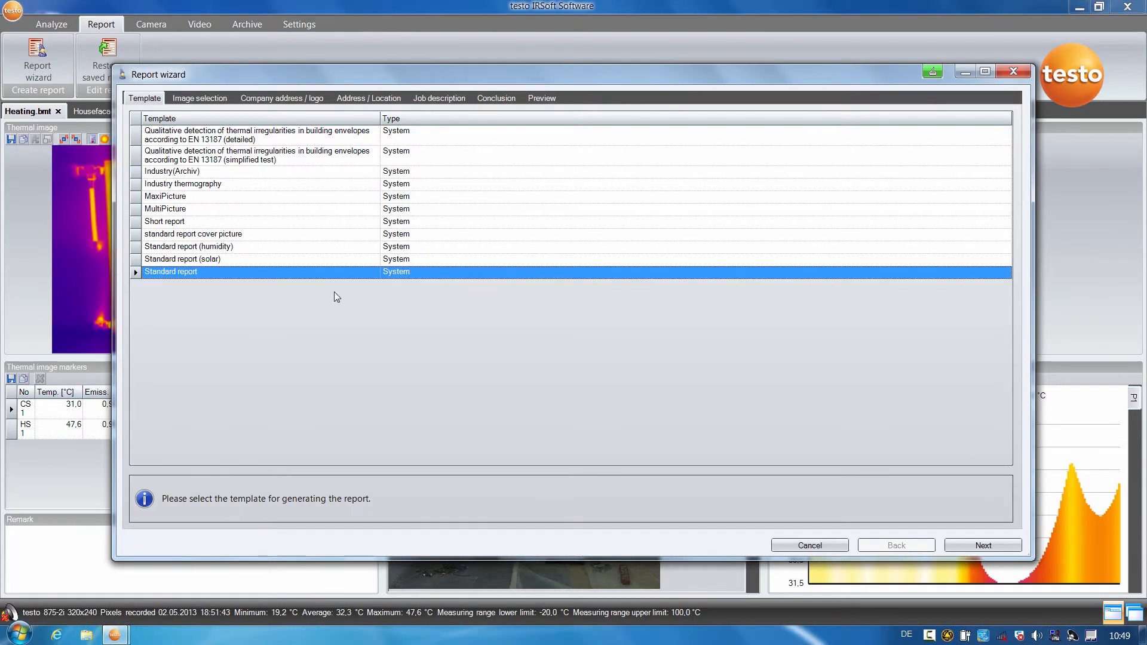
pyautogui.click(987, 546)
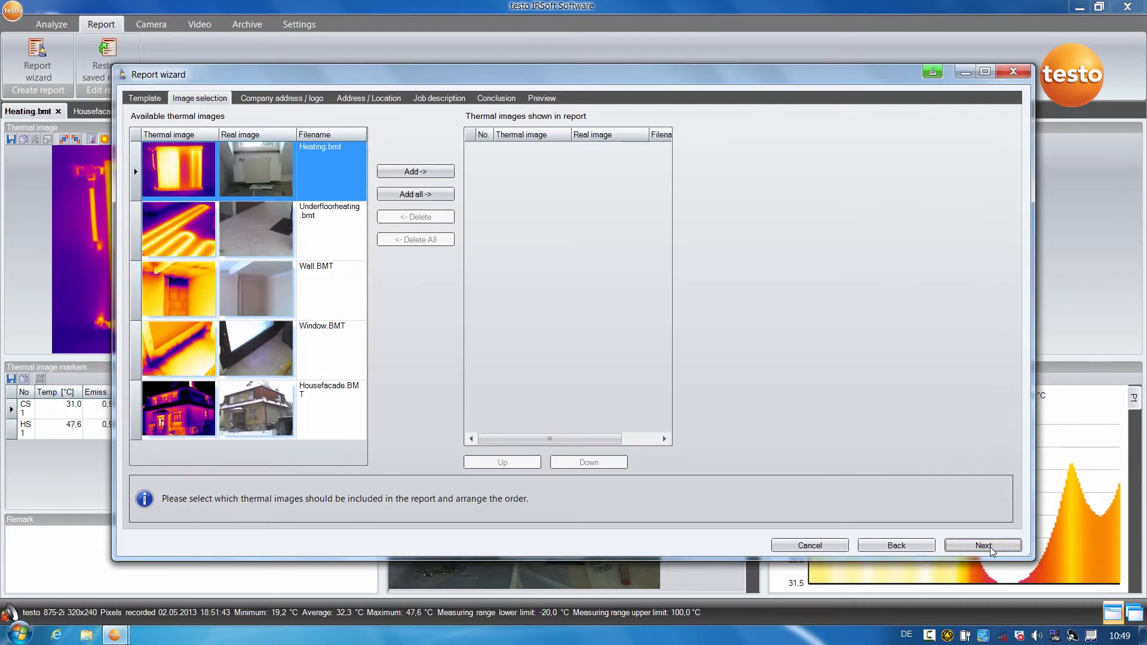
pyautogui.click(406, 195)
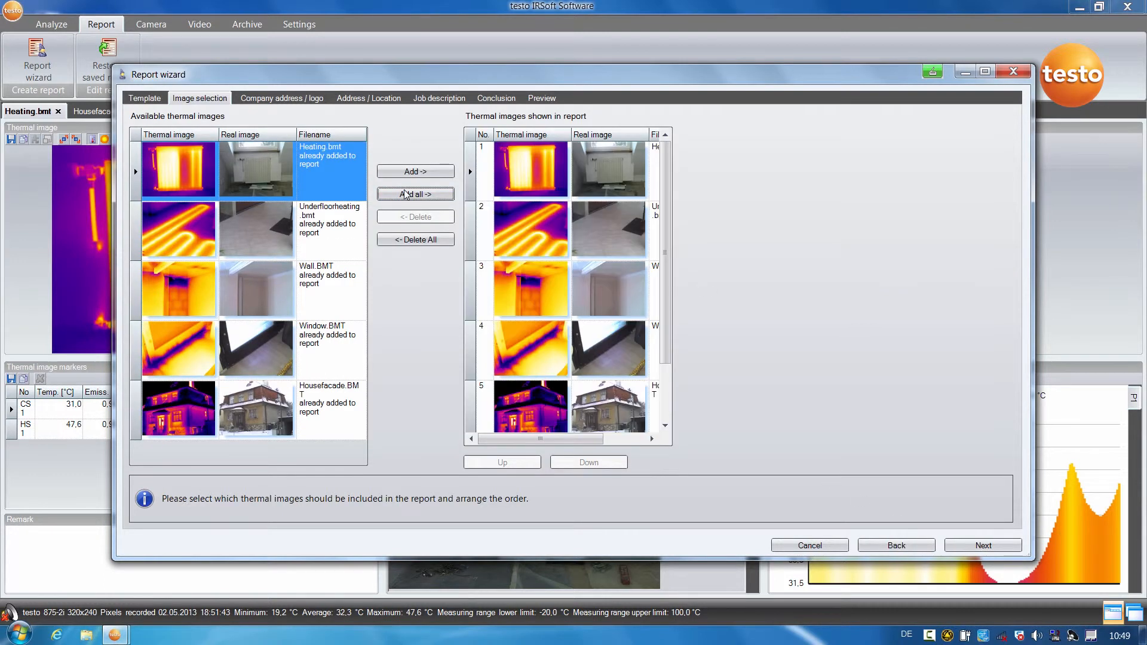
pyautogui.click(974, 547)
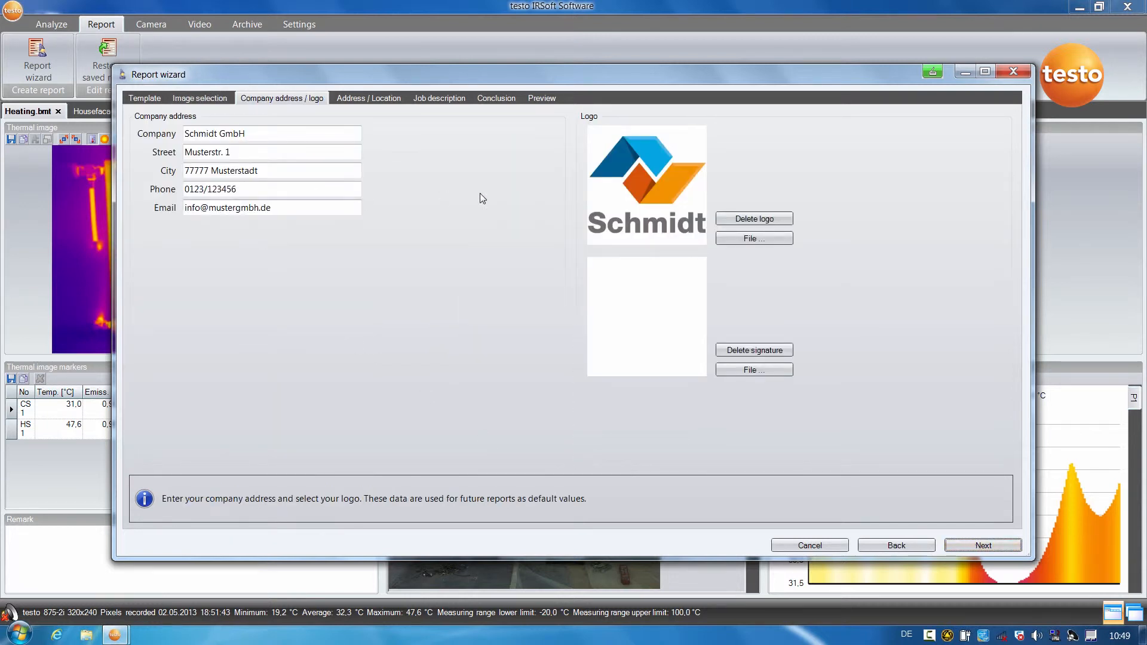
# Generate the report preview keeping the existing company, address and job details and an empty conclusion, and look through it to the last page.
pyautogui.click(963, 541)
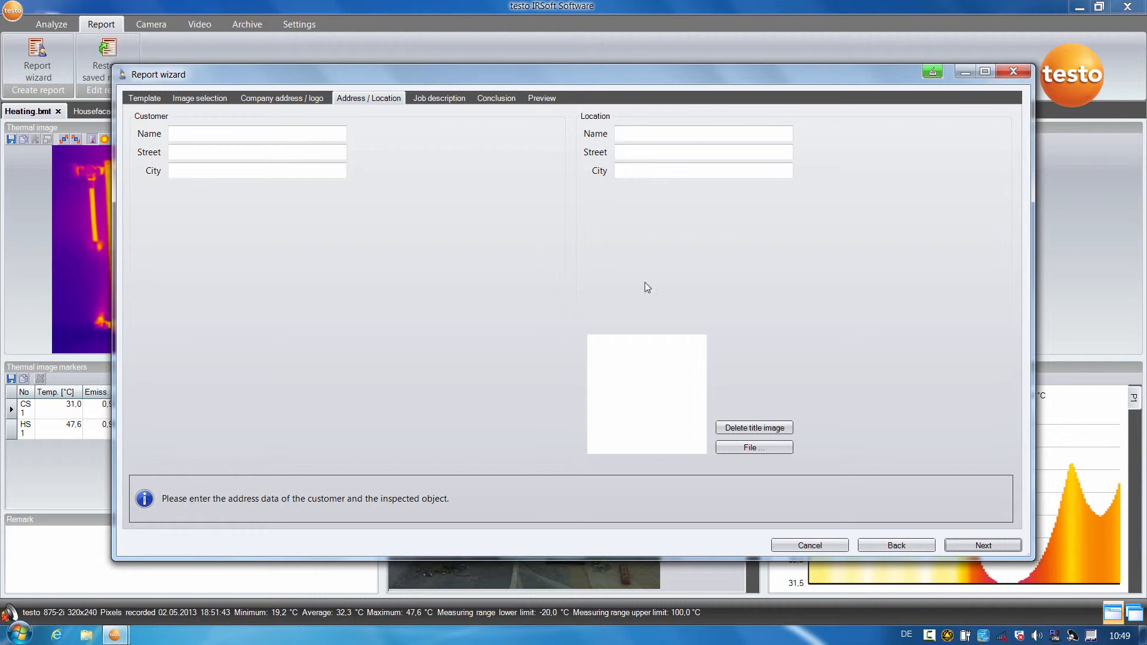
pyautogui.click(972, 546)
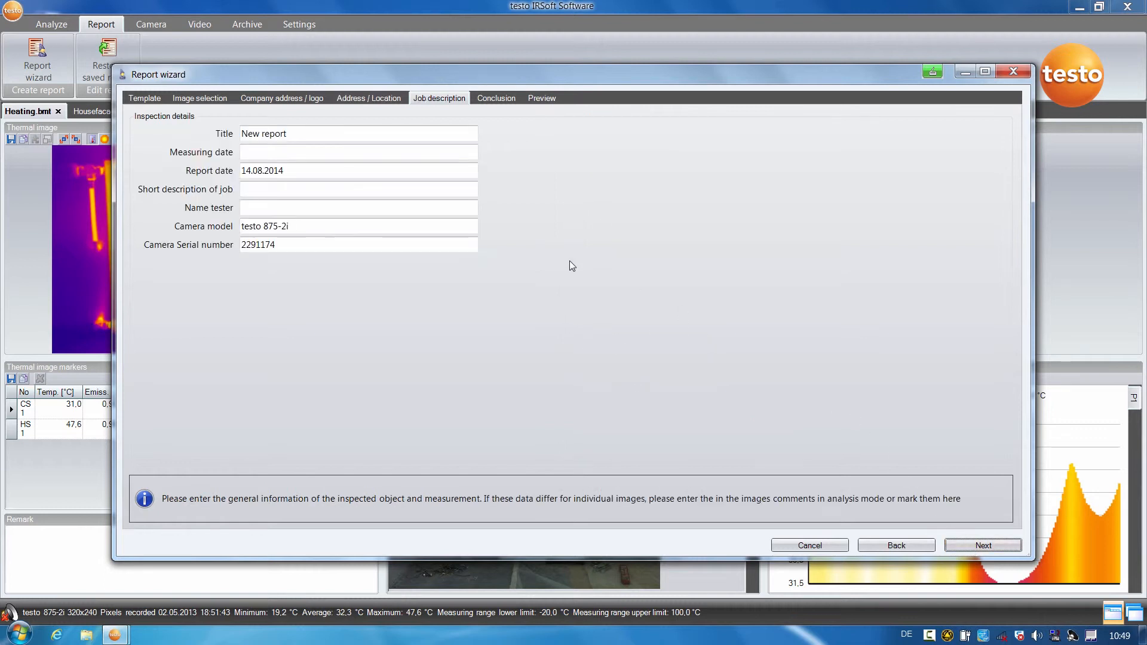
pyautogui.click(974, 546)
pyautogui.click(247, 203)
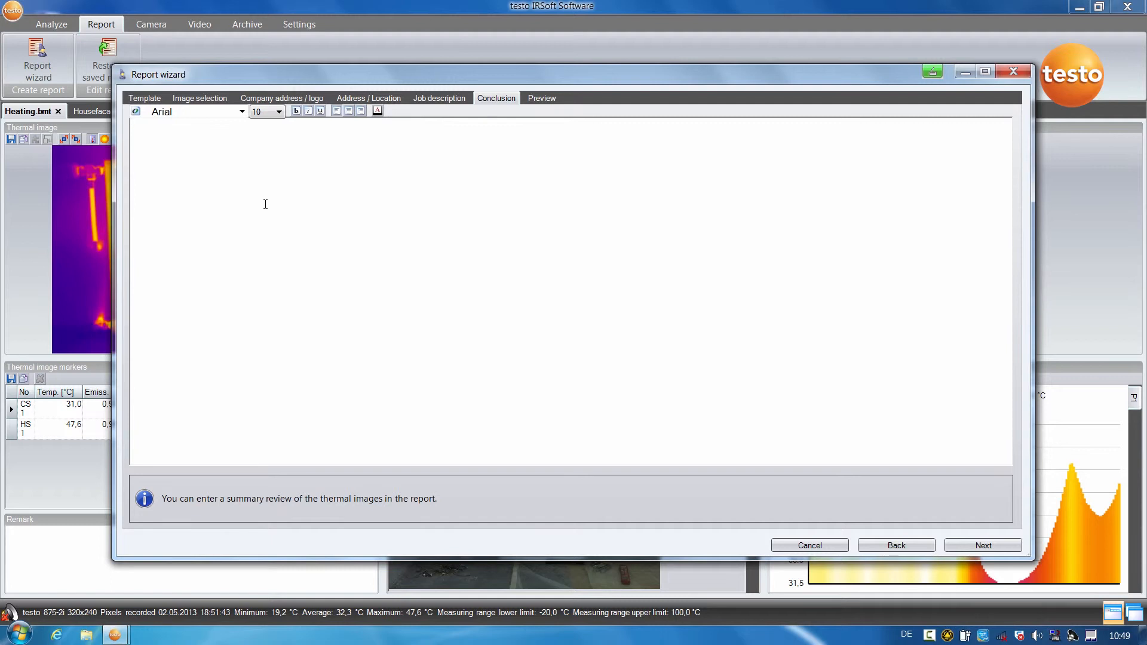
pyautogui.click(967, 549)
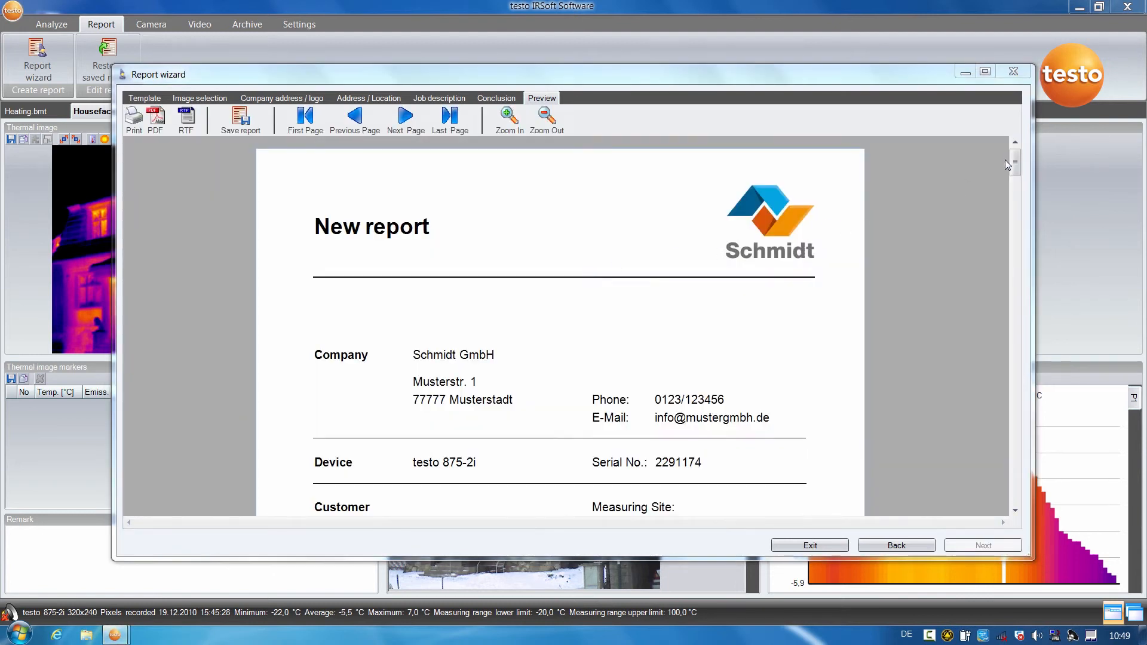
pyautogui.moveTo(1015, 166); pyautogui.dragTo(985, 507)
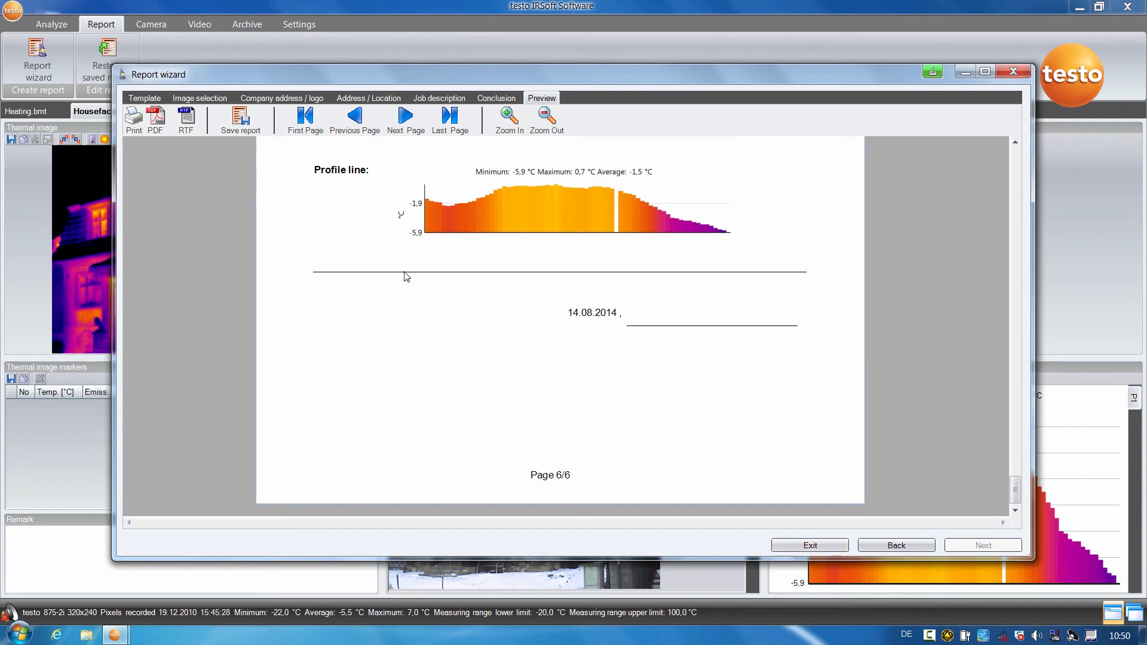
# Save the report as New report in the 01_Pics folder, both as a Testo infrared report file and as a PDF, and quit the report wizard.
pyautogui.click(242, 128)
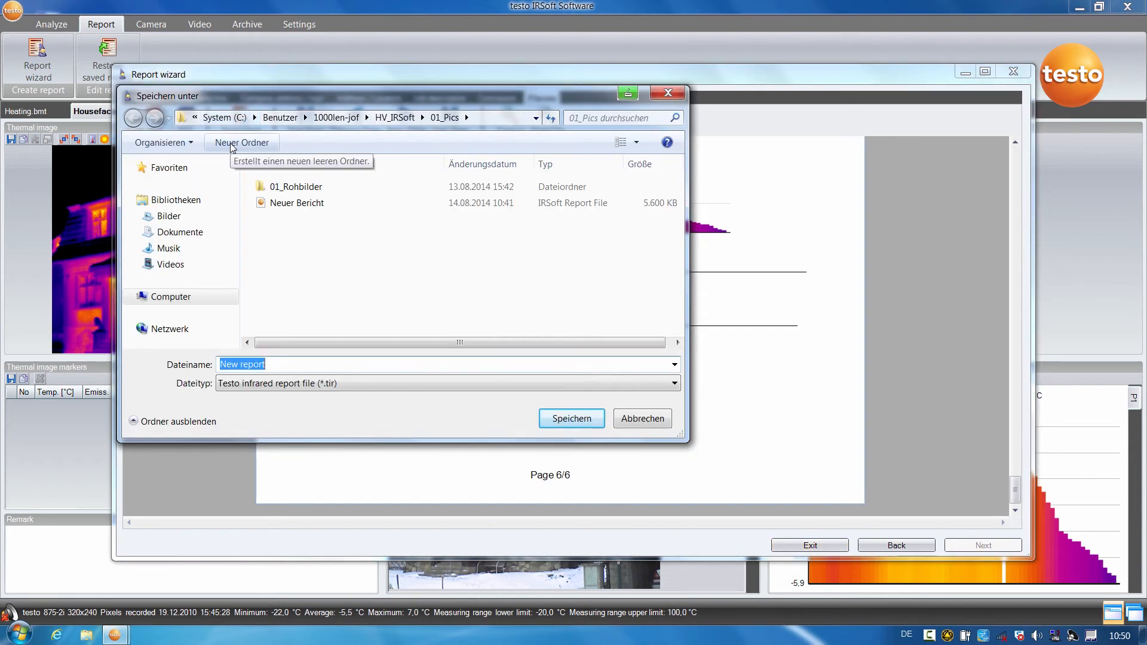
pyautogui.click(571, 421)
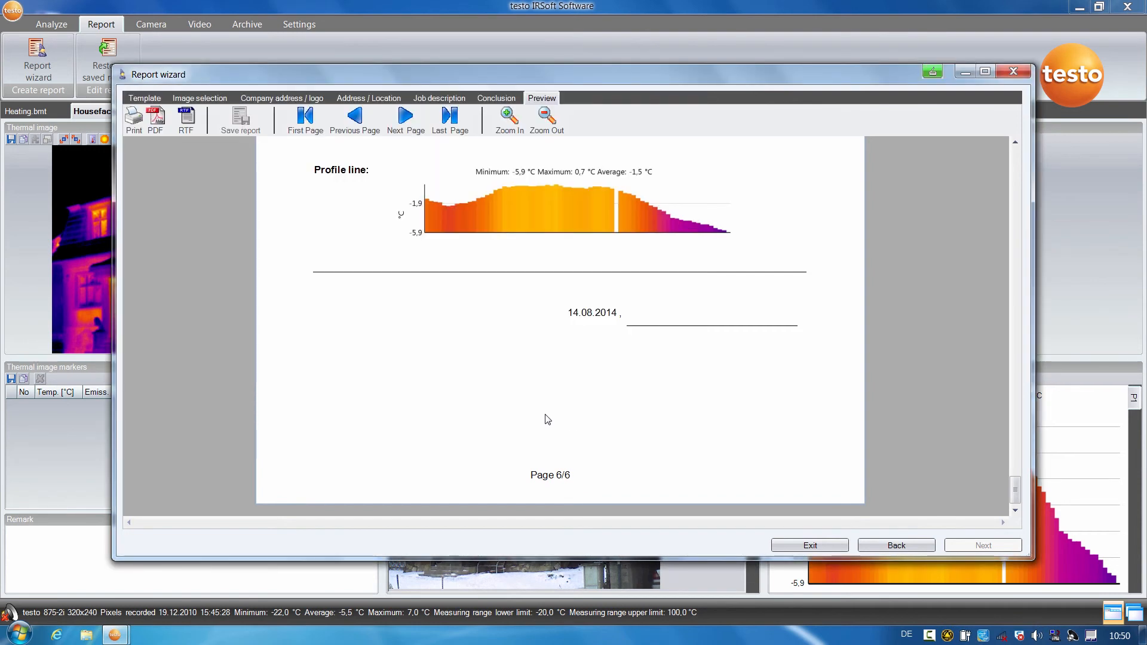
pyautogui.click(154, 121)
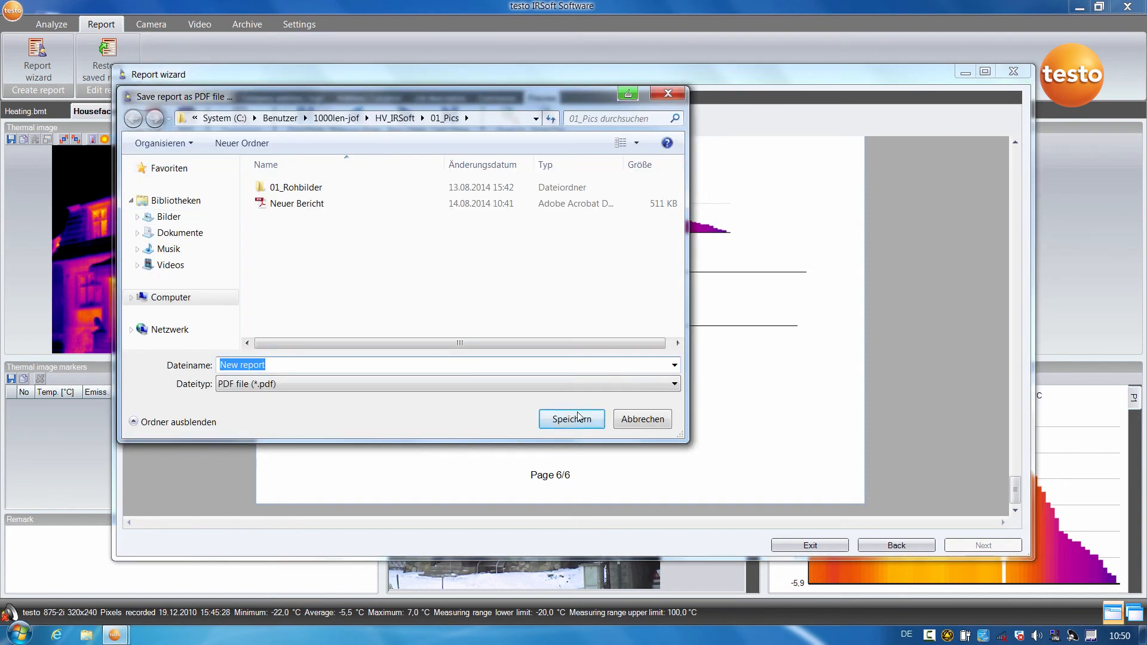
pyautogui.click(583, 420)
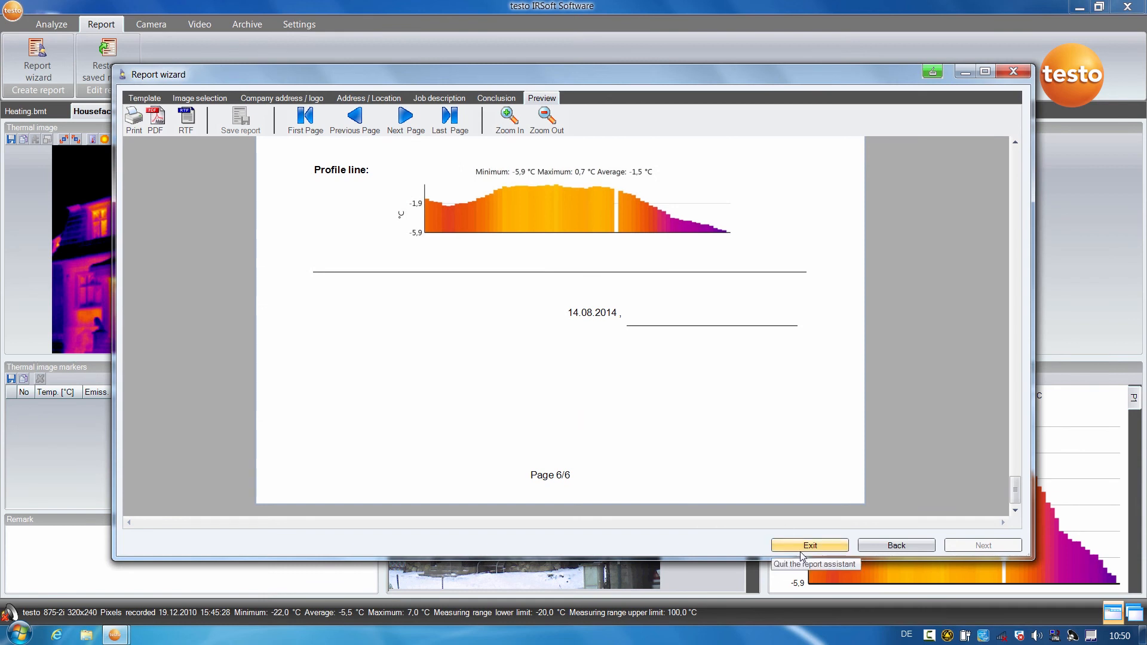
pyautogui.click(802, 548)
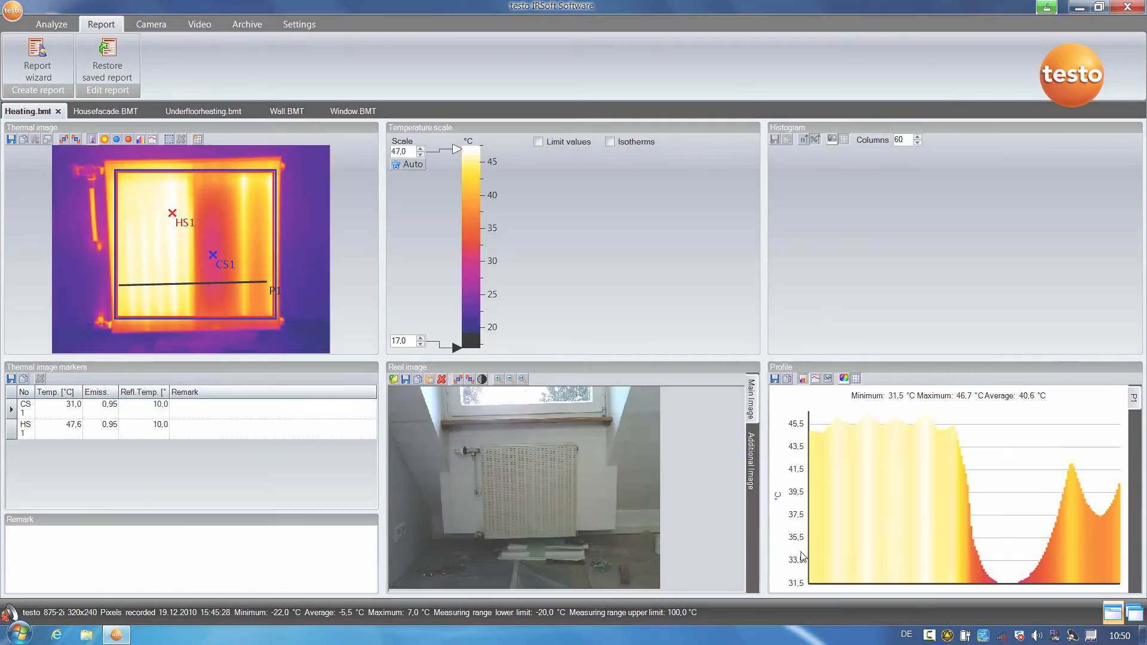